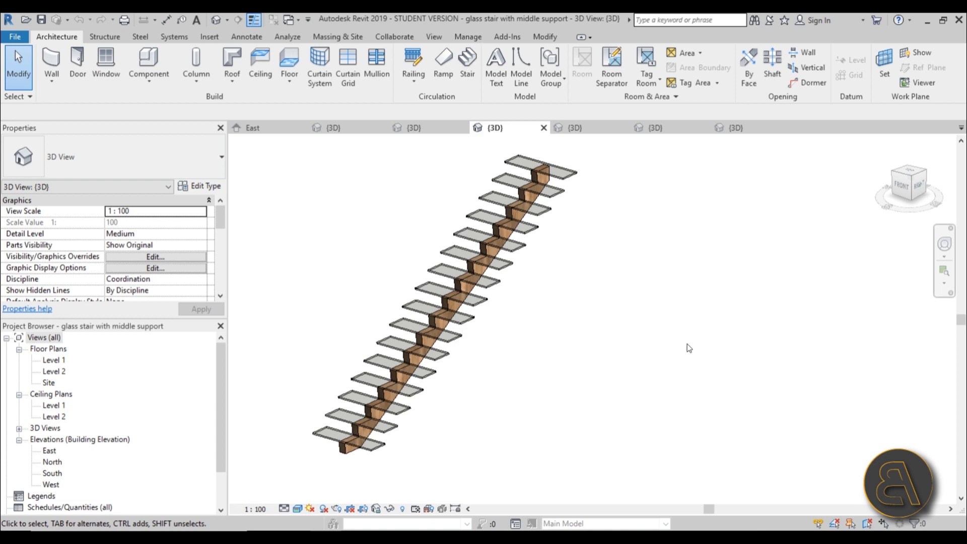
# Inspect the glass stair's type properties, then close them without changes
pyautogui.click(437, 230)
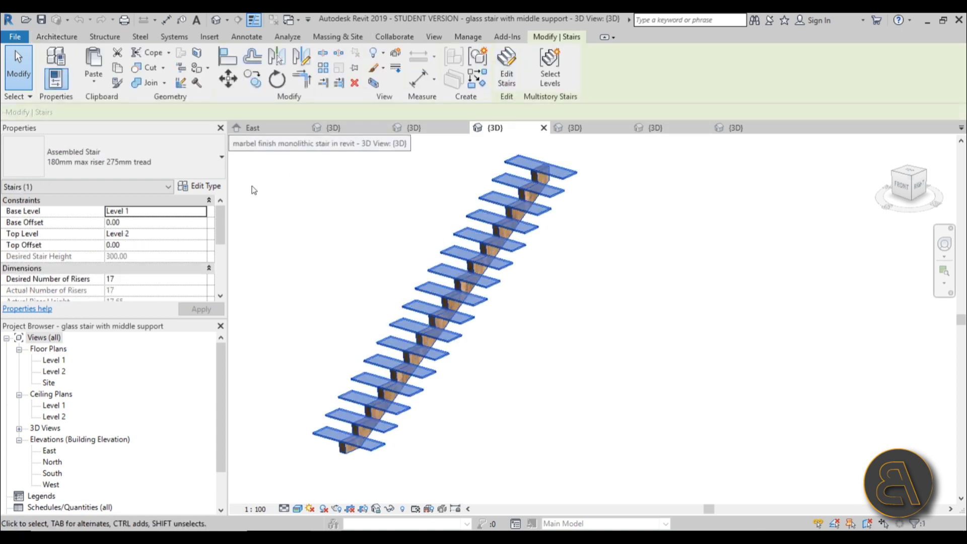
pyautogui.click(198, 186)
pyautogui.moveTo(295, 103); pyautogui.dragTo(297, 87)
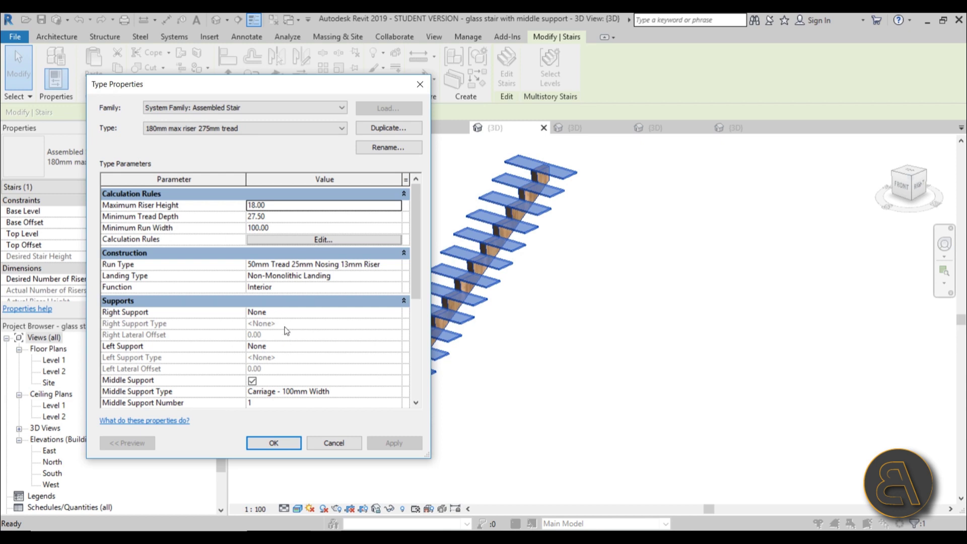
pyautogui.click(320, 444)
# Deselect the stair, pan up along it, and show the Multistory stair's East elevation
pyautogui.press('Escape')
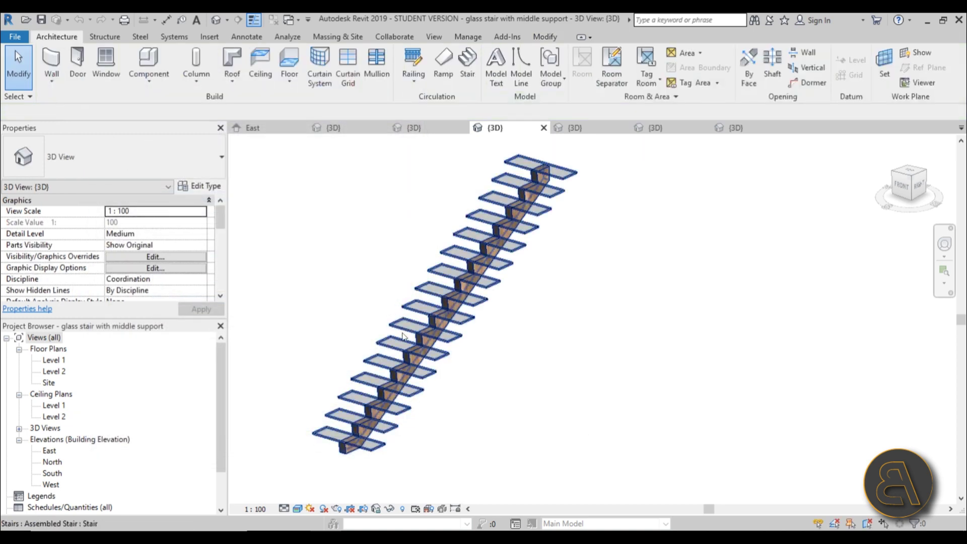
pyautogui.scroll(4, 358, 457)
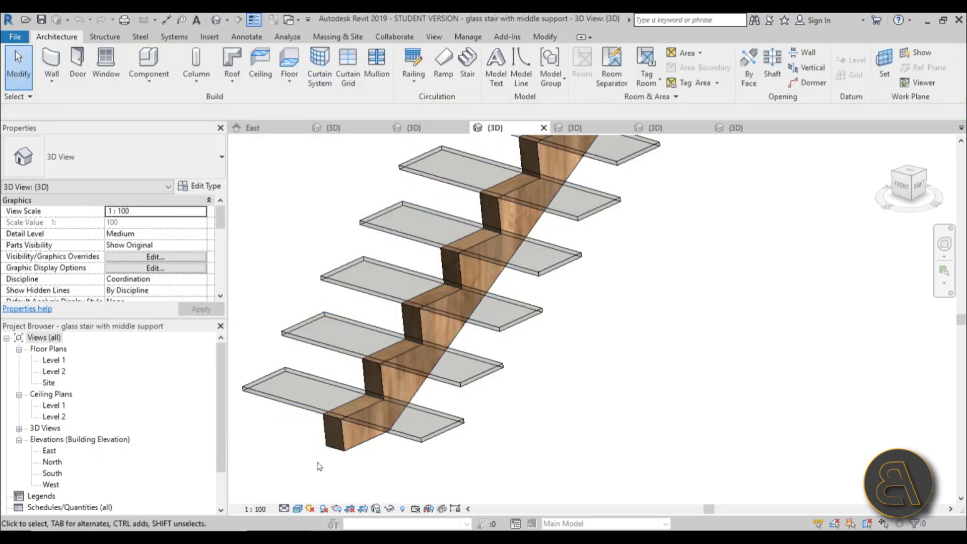
pyautogui.moveTo(308, 468); pyautogui.dragTo(552, 358, button='middle')
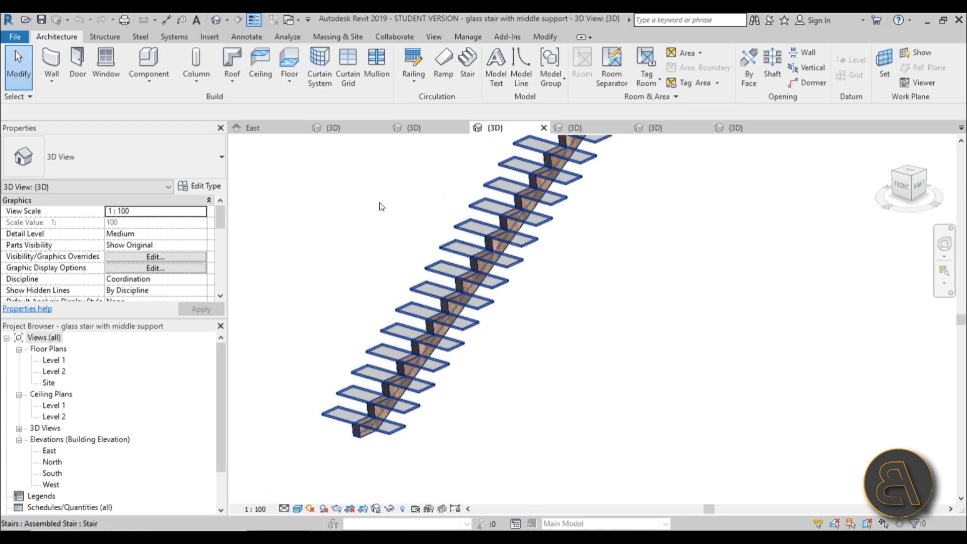
pyautogui.click(257, 127)
pyautogui.scroll(-2, 494, 309)
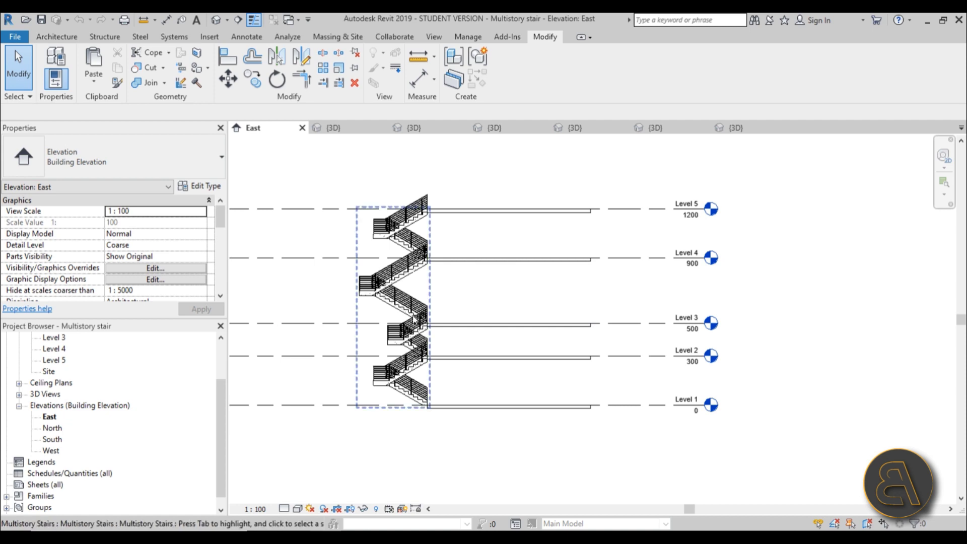
# Zoom into the East elevation, then view the Rusty sheet metal stair in 3D
pyautogui.scroll(3, 417, 297)
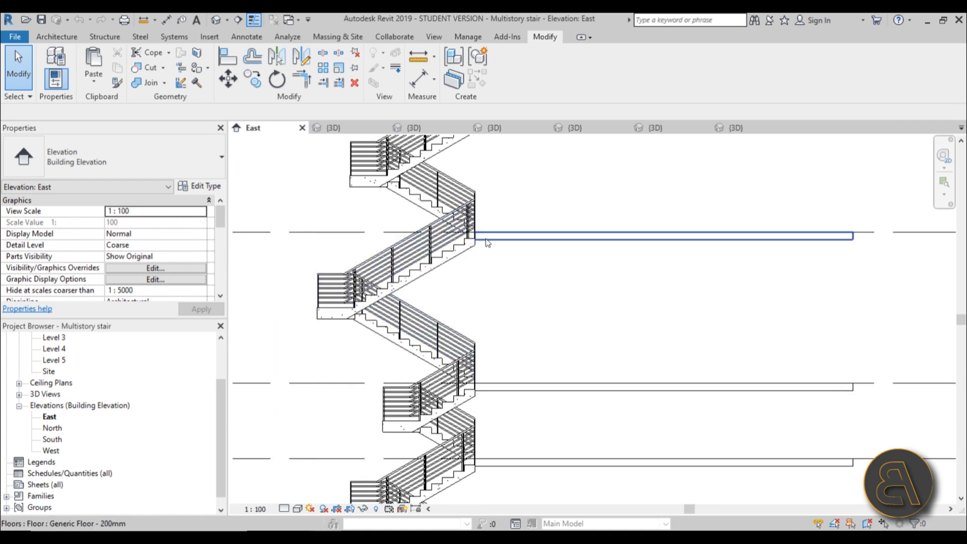
pyautogui.scroll(2, 533, 373)
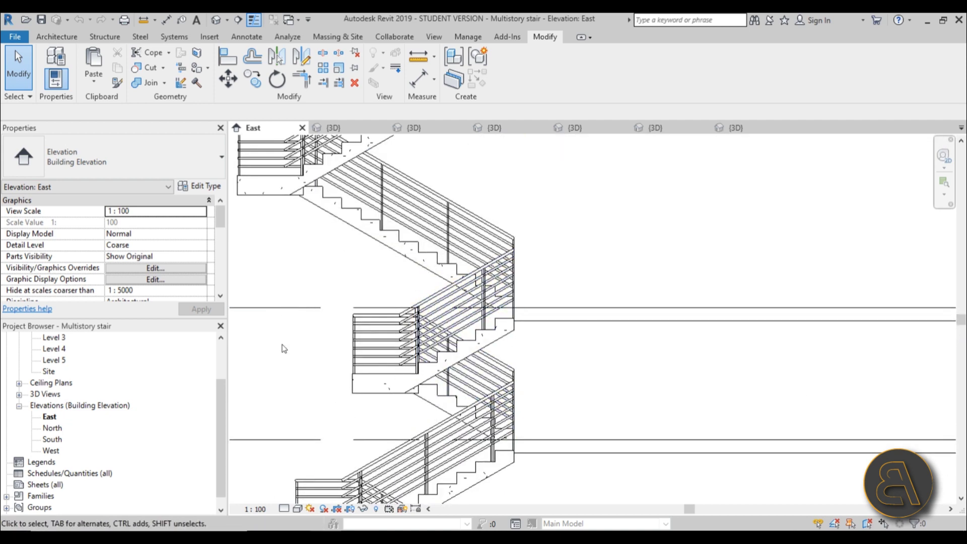
pyautogui.scroll(-5, 546, 373)
pyautogui.click(330, 128)
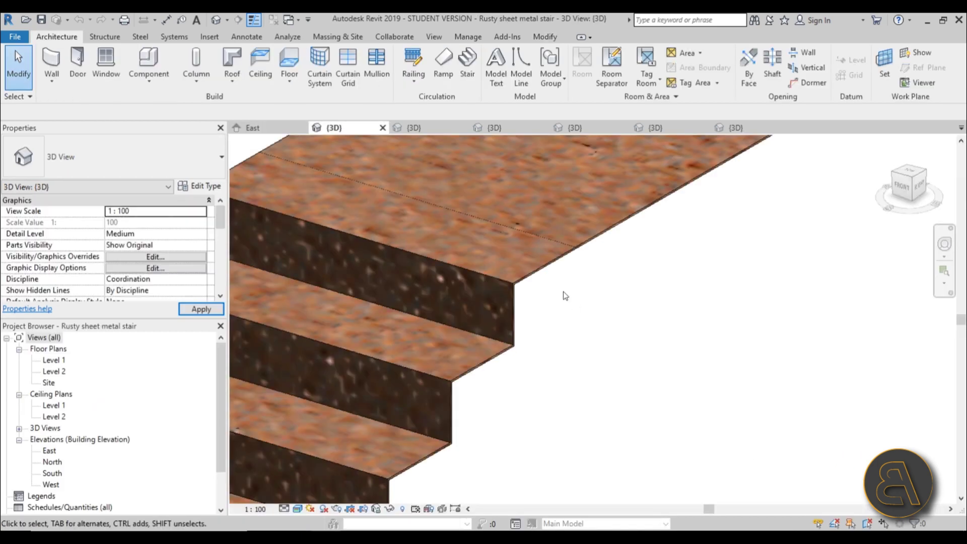
pyautogui.scroll(-1, 531, 315)
pyautogui.scroll(2, 487, 376)
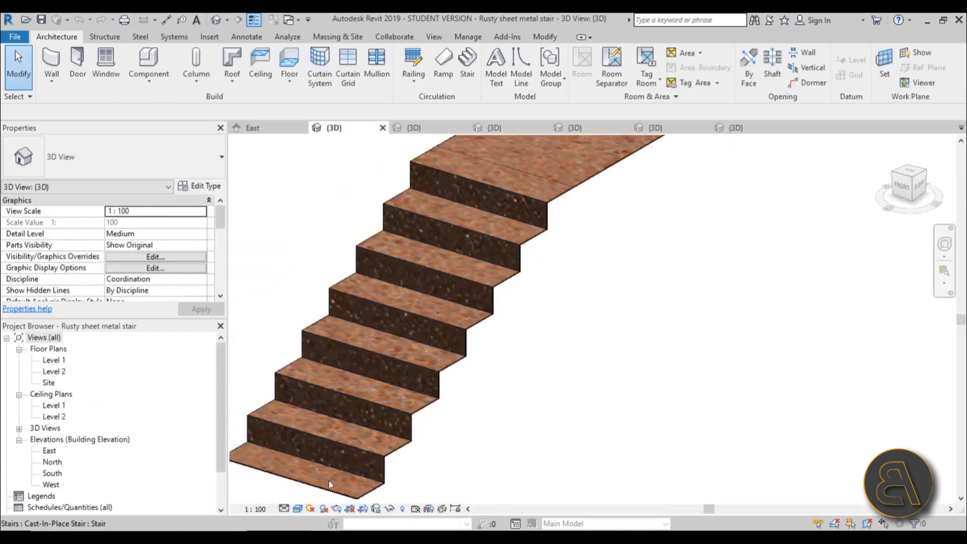
pyautogui.scroll(-2, 561, 384)
pyautogui.scroll(1, 509, 352)
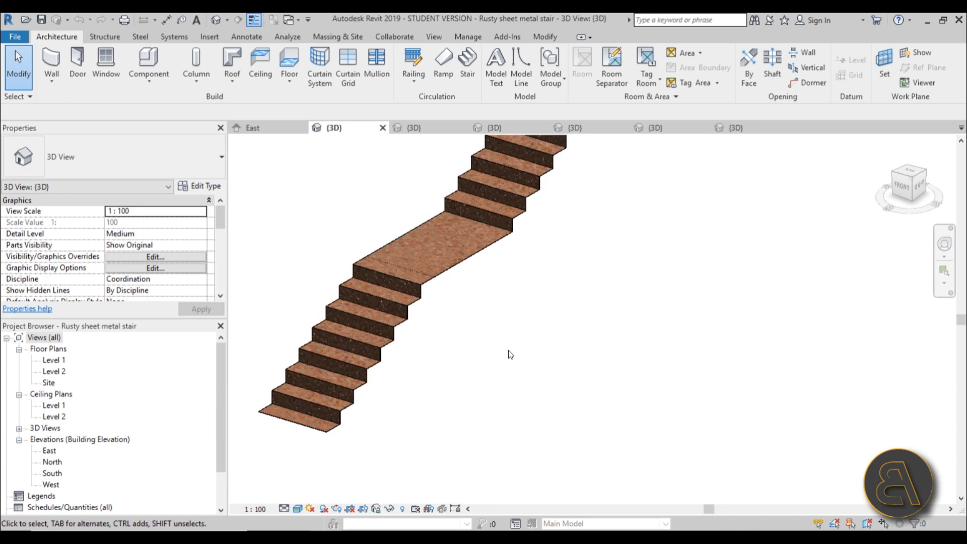
# Show the marble stair's 3D view, panning and zooming over its marble-clad flight
pyautogui.click(413, 127)
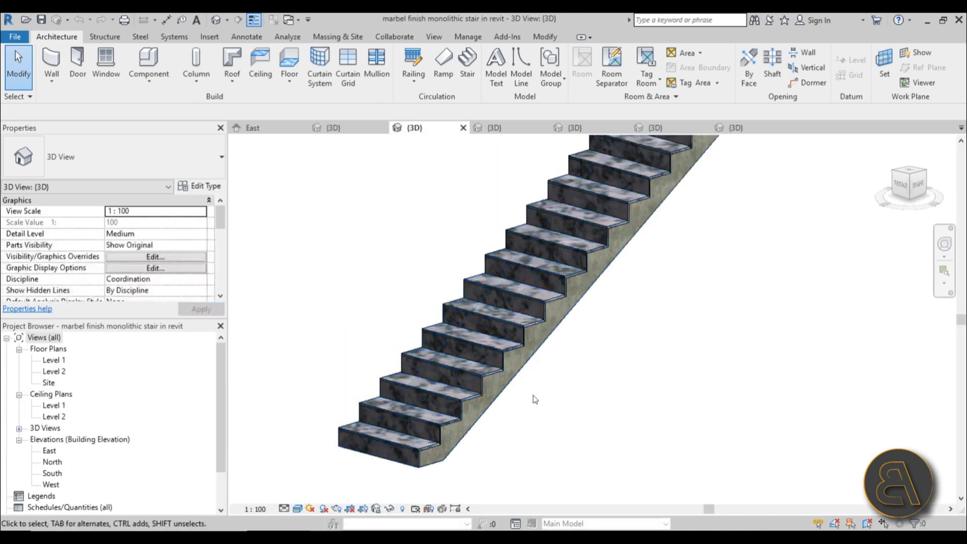
pyautogui.moveTo(450, 412); pyautogui.dragTo(400, 399, button='middle')
pyautogui.scroll(-1, 400, 399)
pyautogui.scroll(-1, 382, 418)
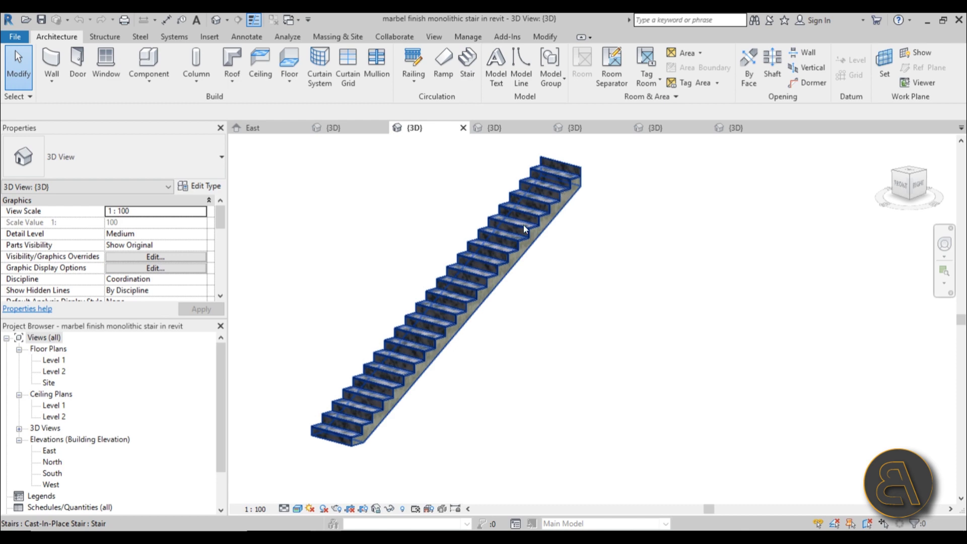
pyautogui.scroll(3, 562, 190)
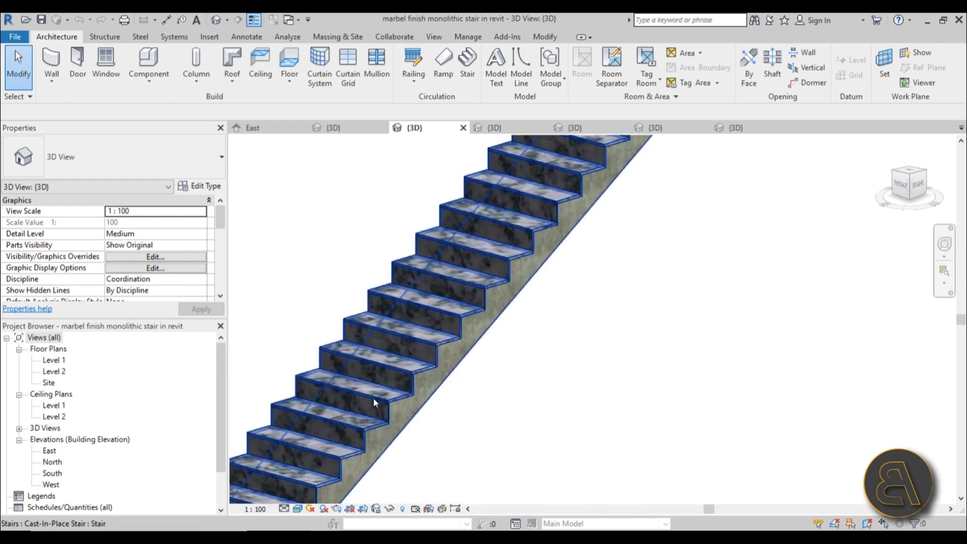
pyautogui.scroll(5, 370, 430)
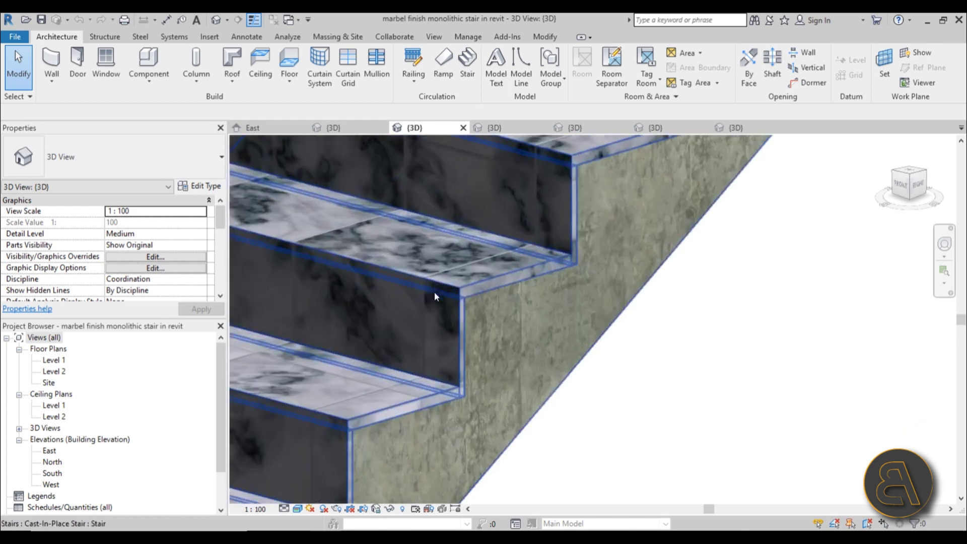
pyautogui.scroll(3, 435, 306)
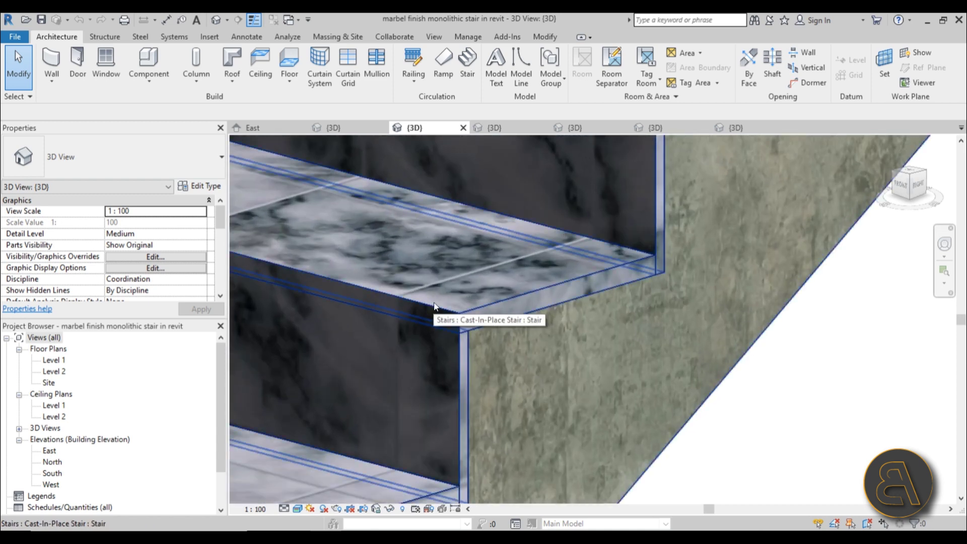
pyautogui.scroll(-5, 435, 306)
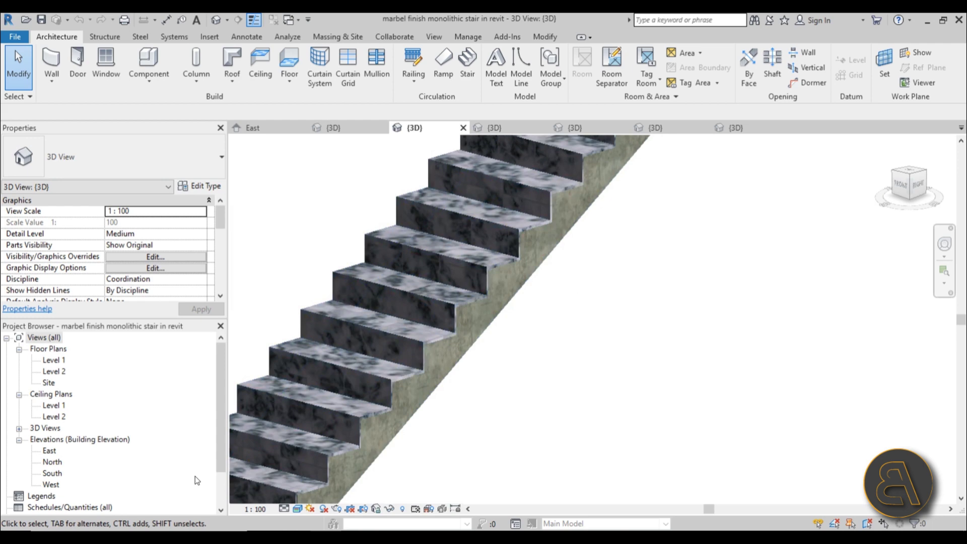
pyautogui.scroll(-4, 421, 271)
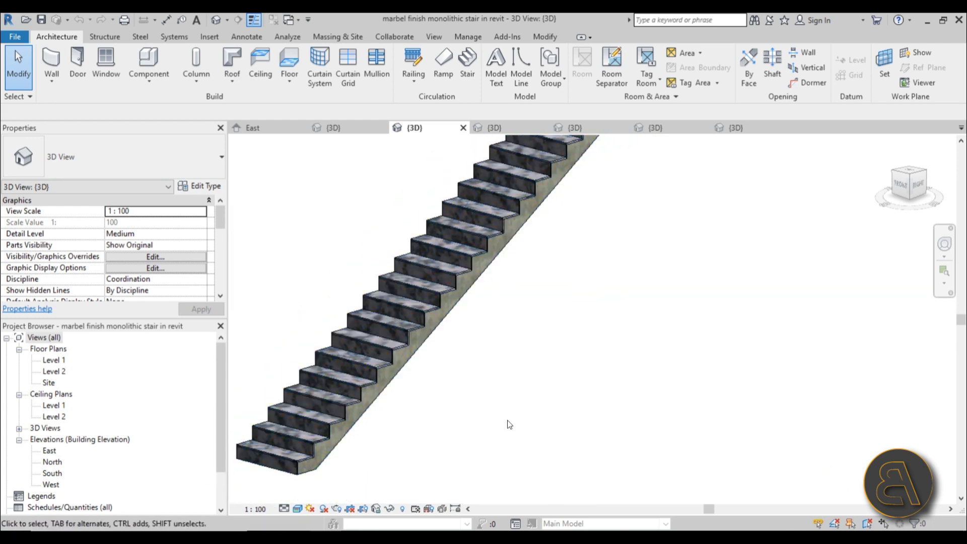
# Switch to the classical stairs 3D view and zoom in on the wooden treads
pyautogui.click(495, 128)
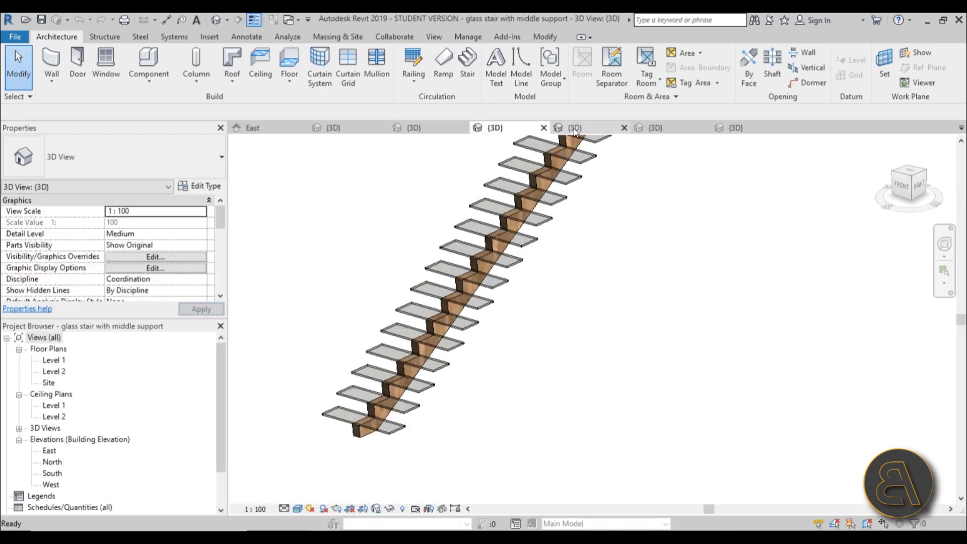
pyautogui.click(574, 128)
pyautogui.moveTo(554, 426); pyautogui.dragTo(554, 426, button='middle')
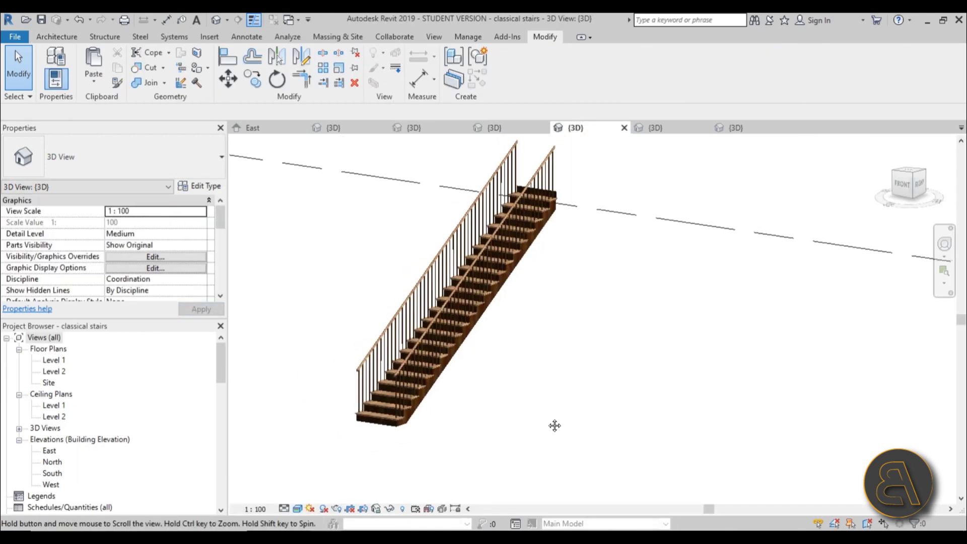
pyautogui.scroll(10, 429, 412)
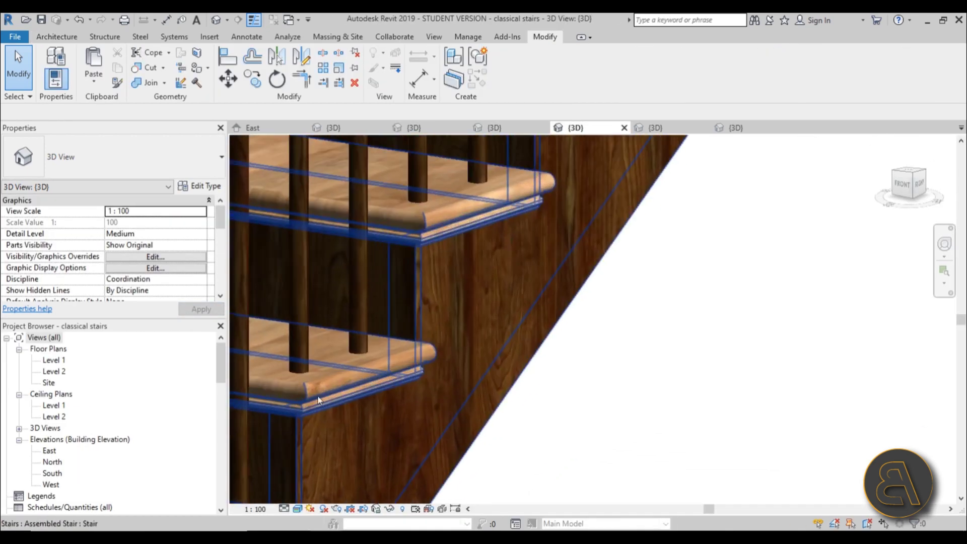
pyautogui.scroll(4, 318, 400)
pyautogui.scroll(-5, 470, 344)
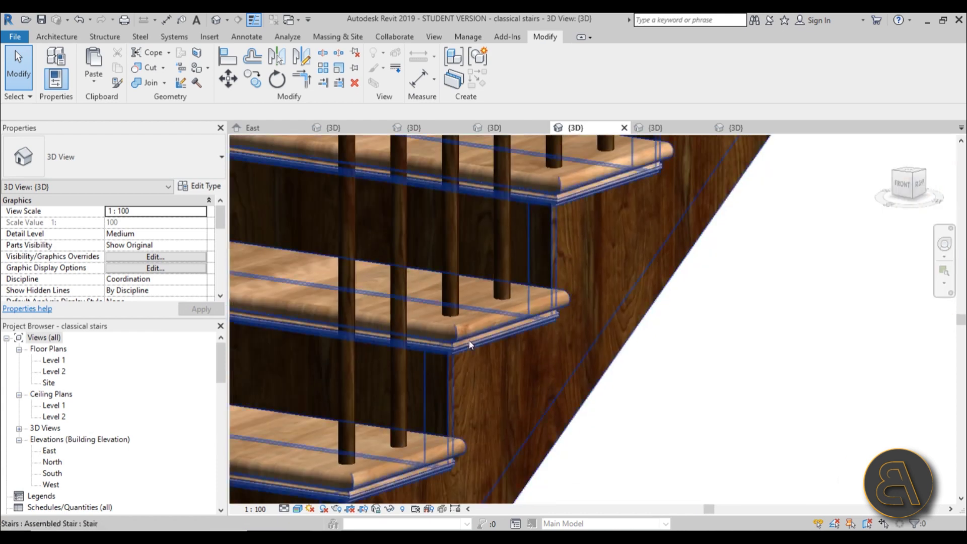
pyautogui.scroll(-2, 470, 344)
# Zoom in on the balusters and handrail, frame the whole staircase, then view the concrete railing model
pyautogui.moveTo(470, 344); pyautogui.dragTo(450, 236, button='middle')
pyautogui.scroll(4, 448, 321)
pyautogui.scroll(4, 450, 232)
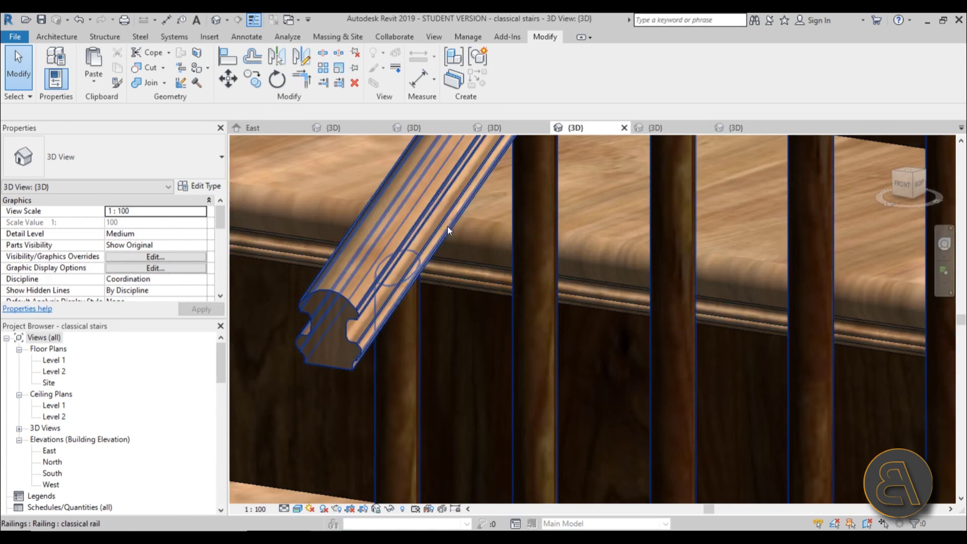
pyautogui.scroll(-3, 449, 231)
pyautogui.scroll(-1, 395, 251)
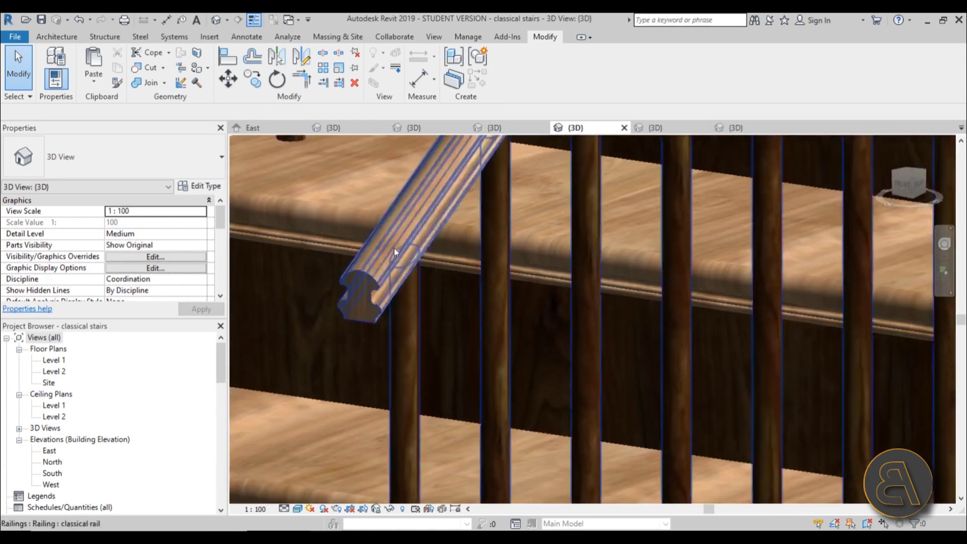
pyautogui.scroll(-5, 395, 251)
pyautogui.moveTo(559, 433); pyautogui.dragTo(542, 331, button='middle')
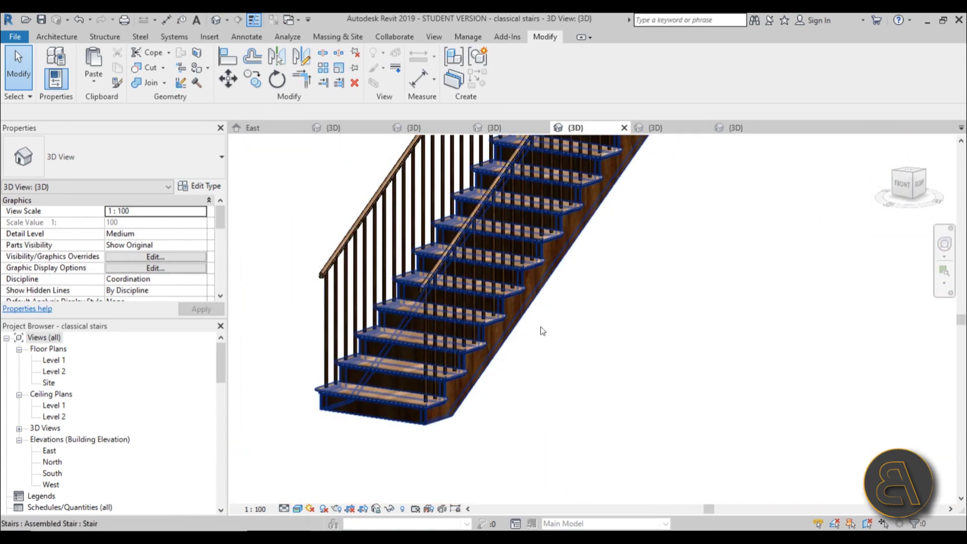
pyautogui.click(664, 128)
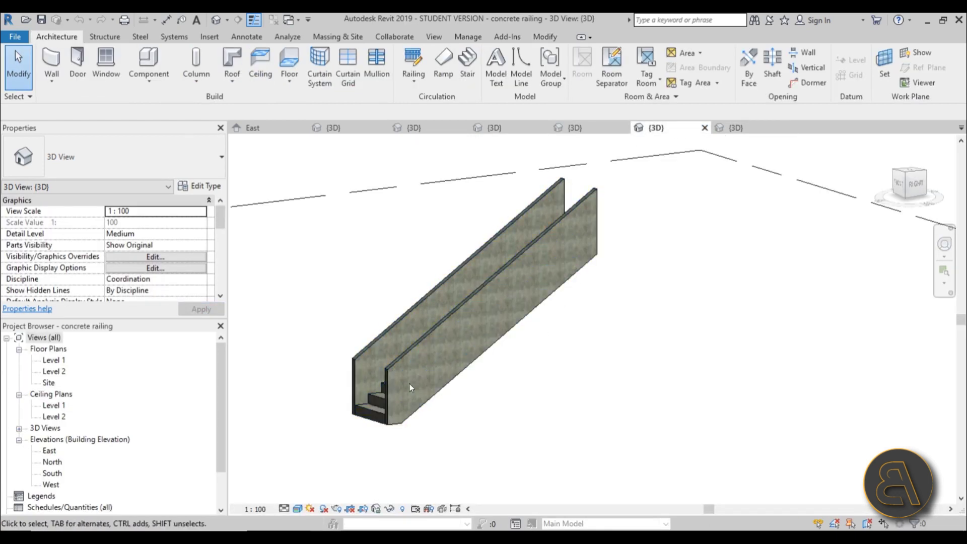
# Show the console floating stairs 3D view, then return to the glass stair with middle support
pyautogui.click(735, 128)
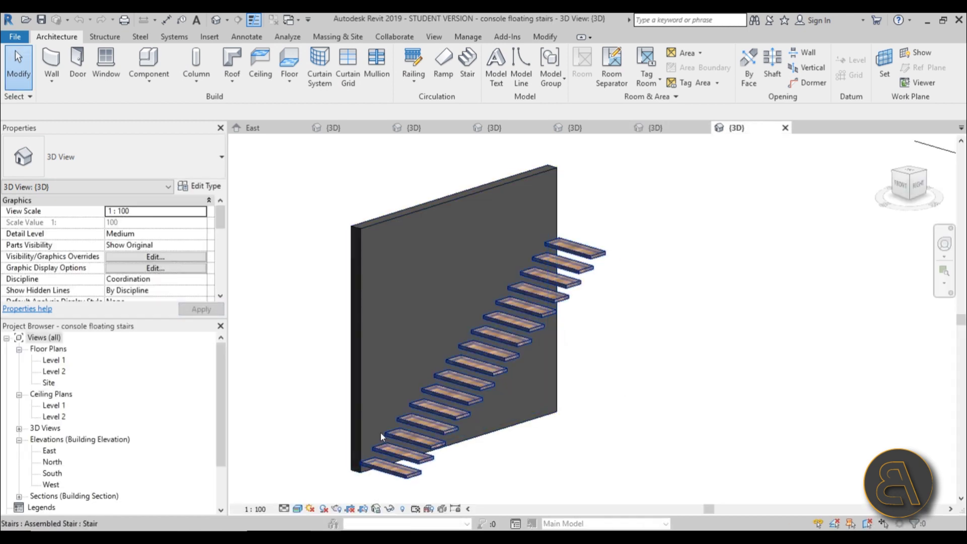
pyautogui.click(511, 129)
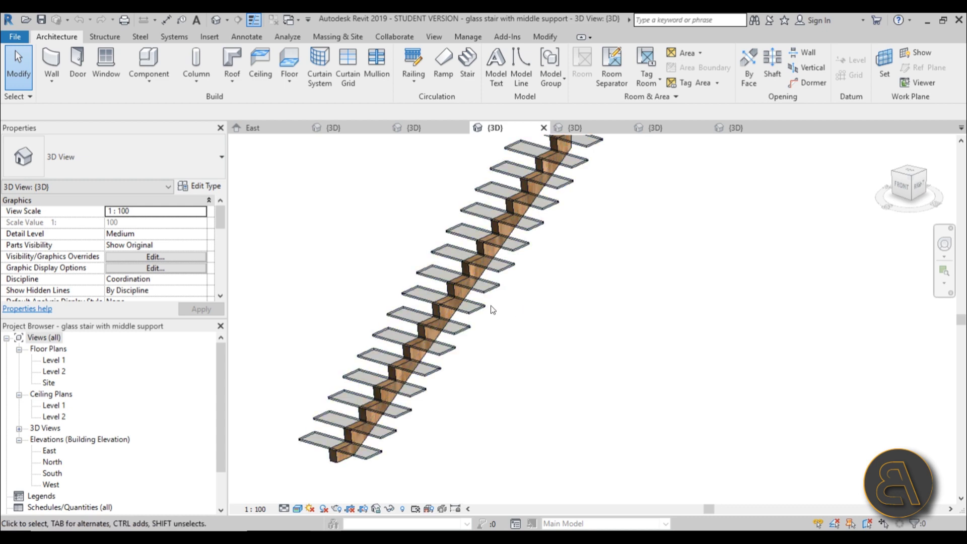
pyautogui.click(208, 187)
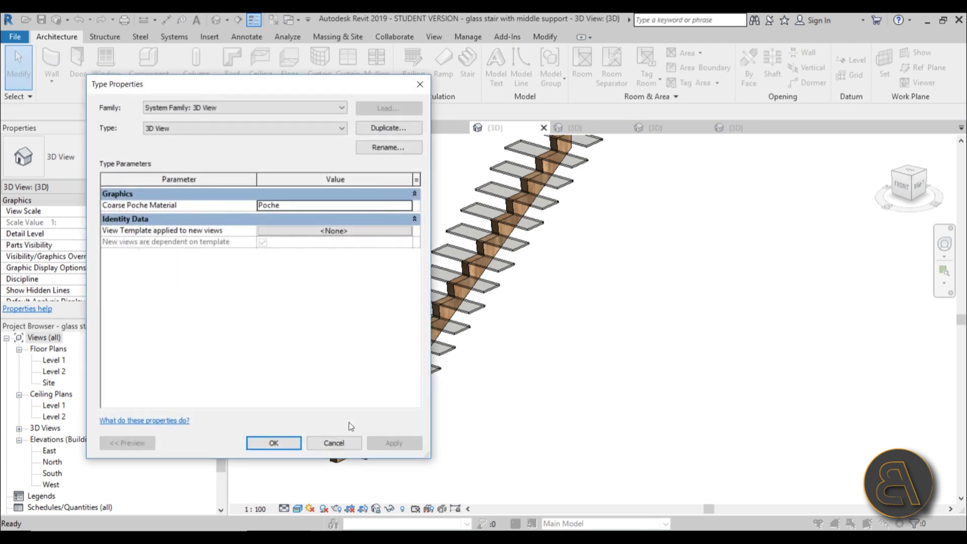
pyautogui.click(348, 439)
pyautogui.click(380, 429)
pyautogui.click(204, 186)
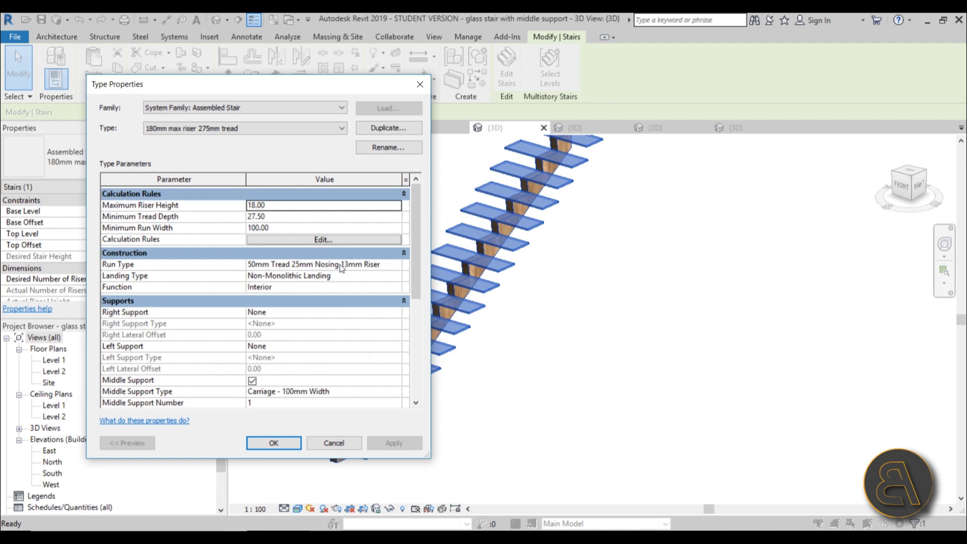
pyautogui.click(392, 264)
pyautogui.click(396, 263)
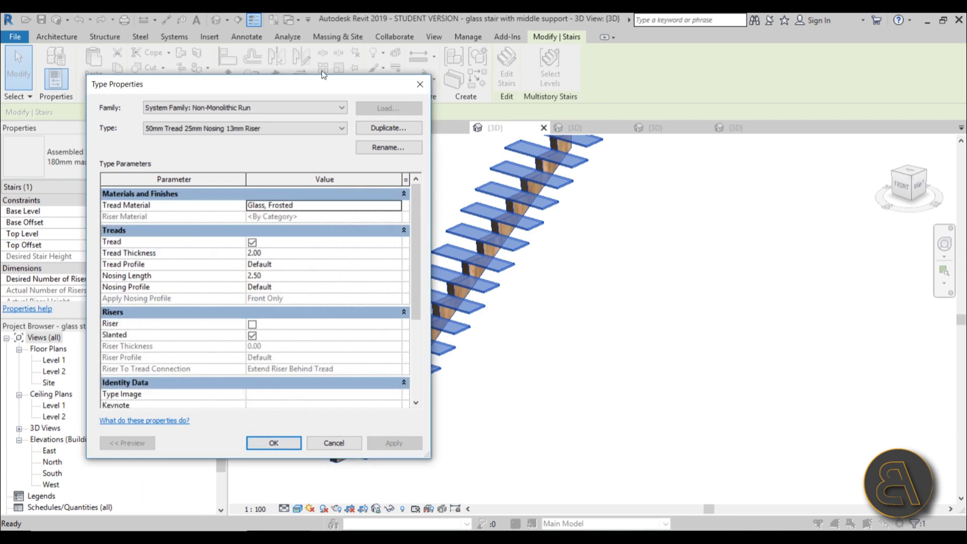
pyautogui.moveTo(320, 111); pyautogui.dragTo(321, 114)
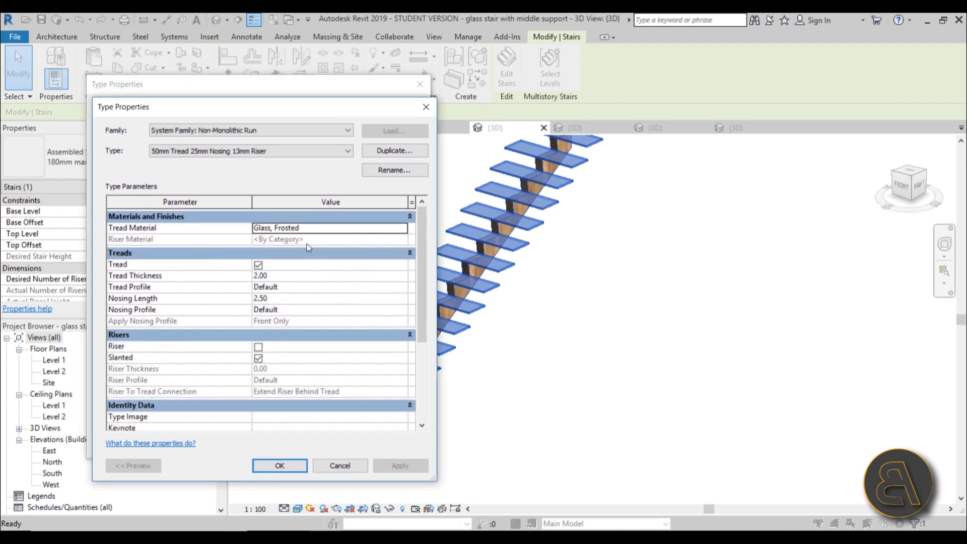
pyautogui.scroll(-3, 335, 327)
pyautogui.scroll(2, 247, 287)
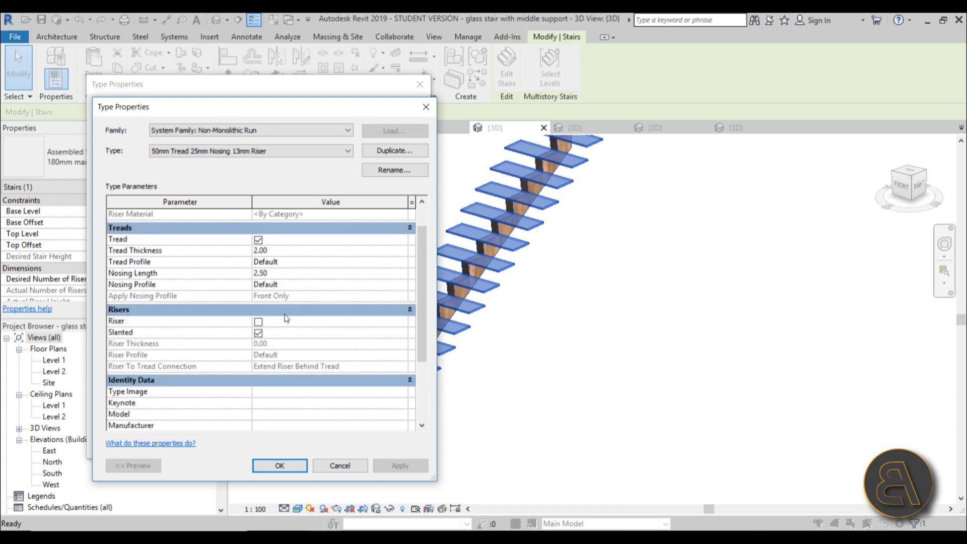
pyautogui.click(278, 466)
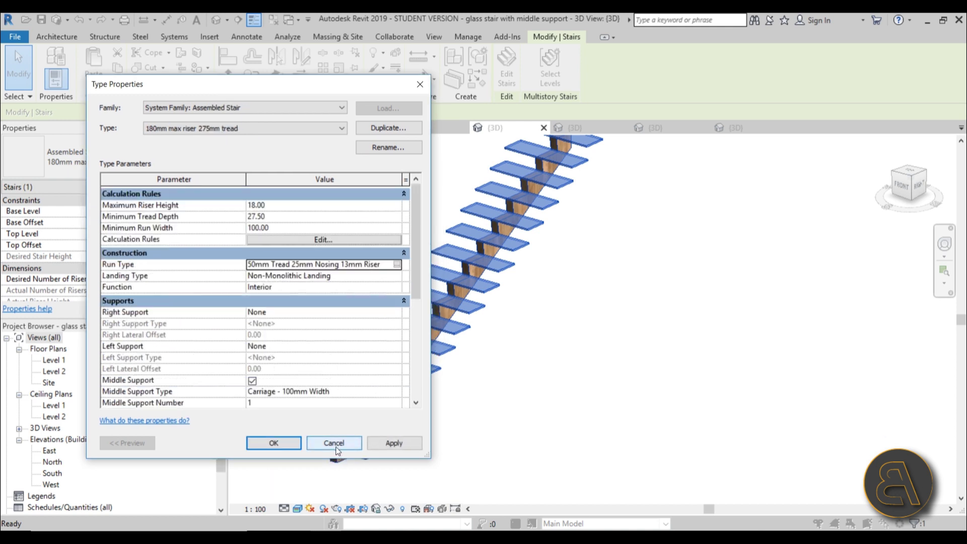
pyautogui.click(328, 445)
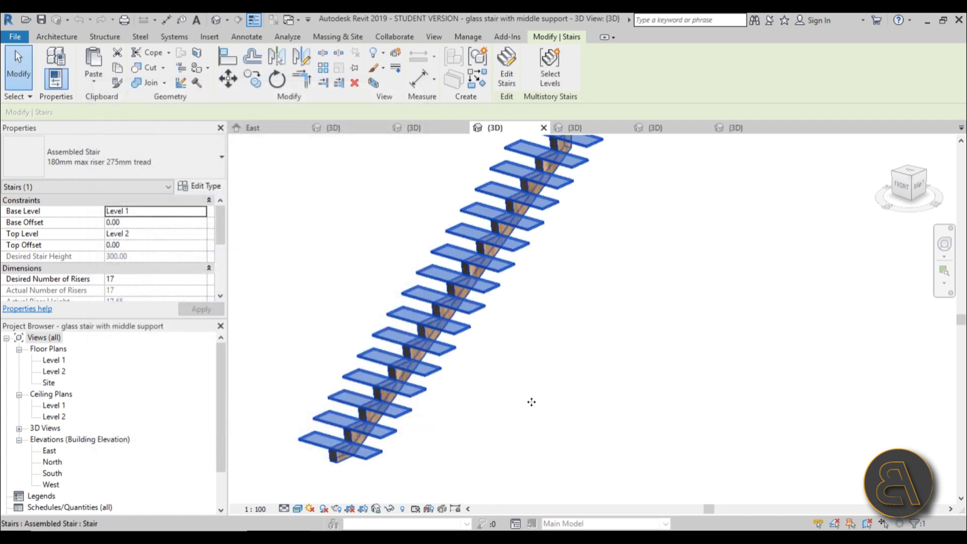
pyautogui.press('Escape')
pyautogui.click(533, 405)
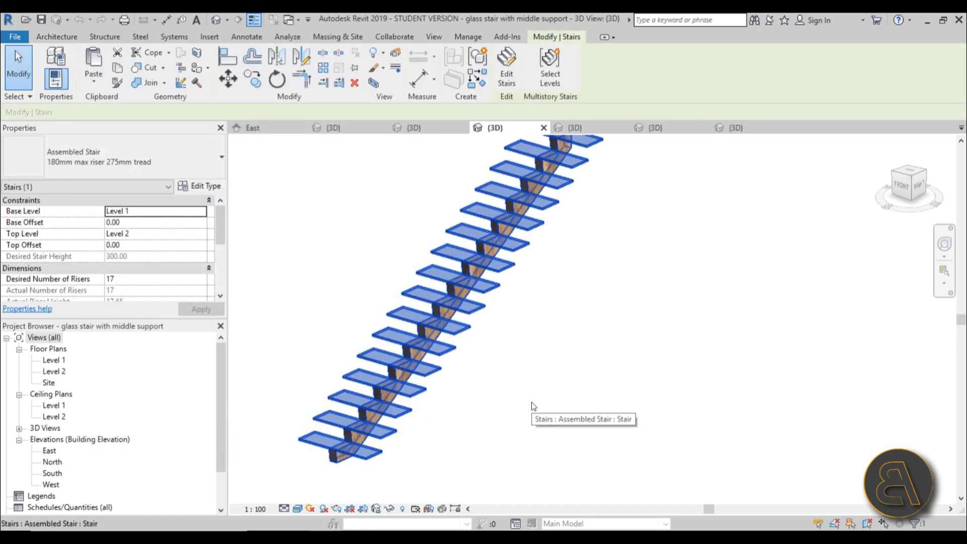
pyautogui.click(689, 365)
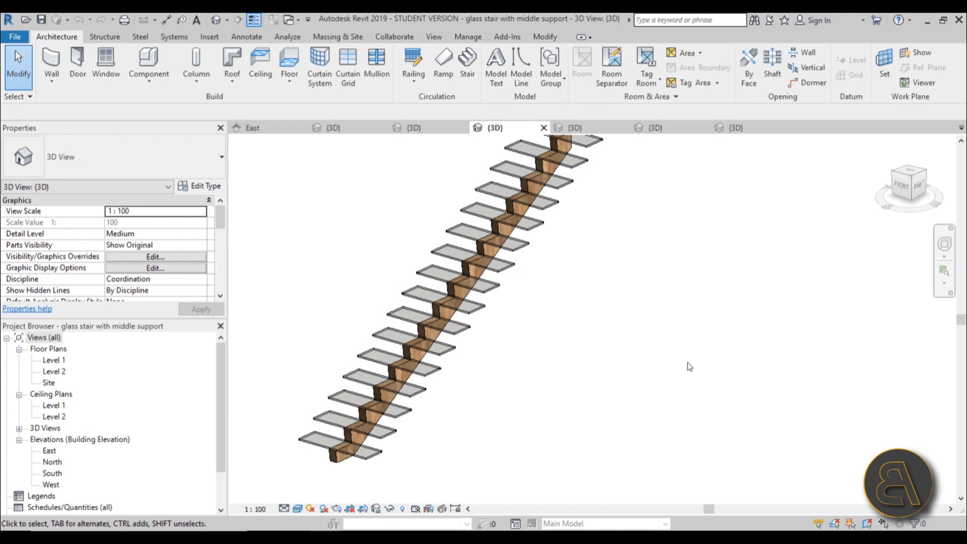